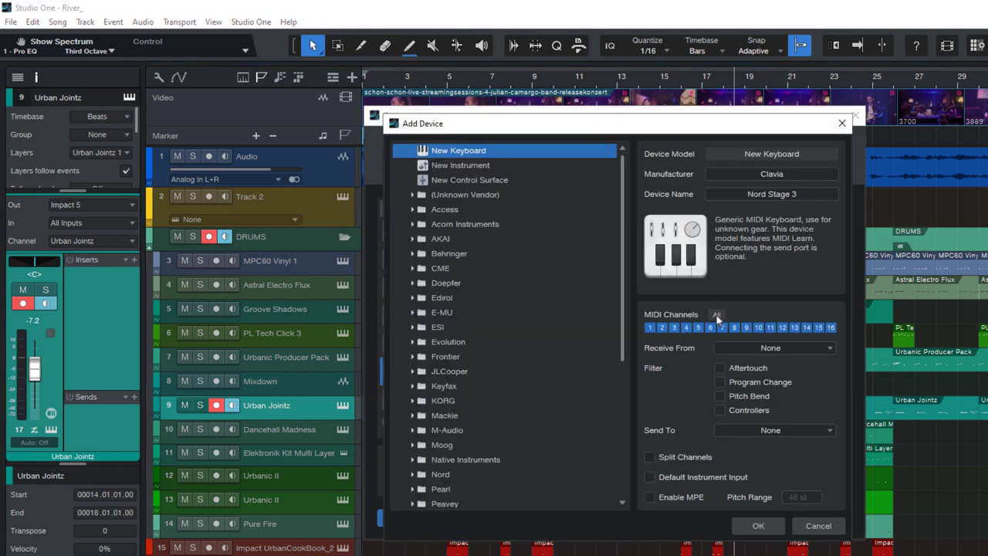
Step: Preview the Receive From port list, then close Add Device and return to the River_ arrangement
left_click(761, 349)
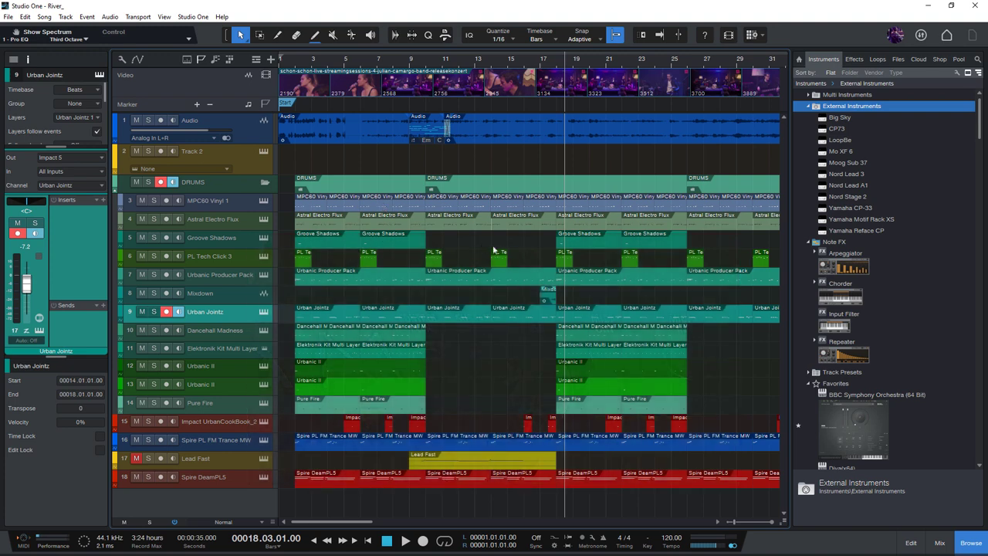
Step: Open Options > External Devices, widen the Name column and scroll through the device list
left_click(193, 16)
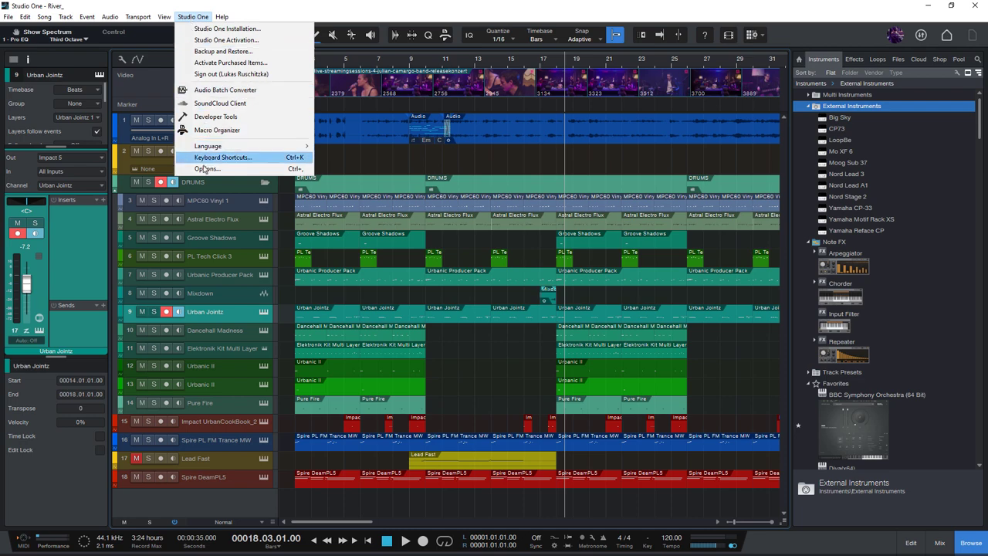
left_click(206, 170)
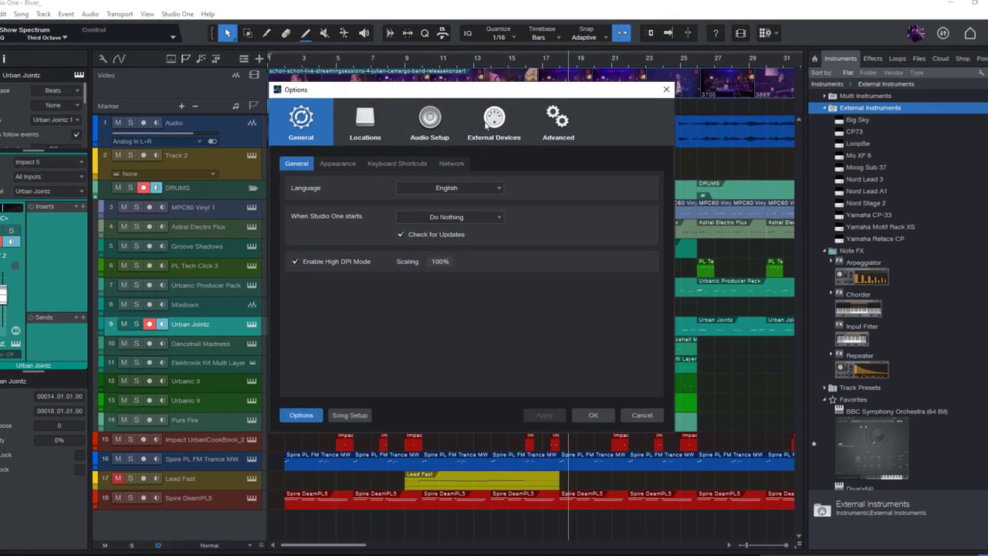
left_click(494, 120)
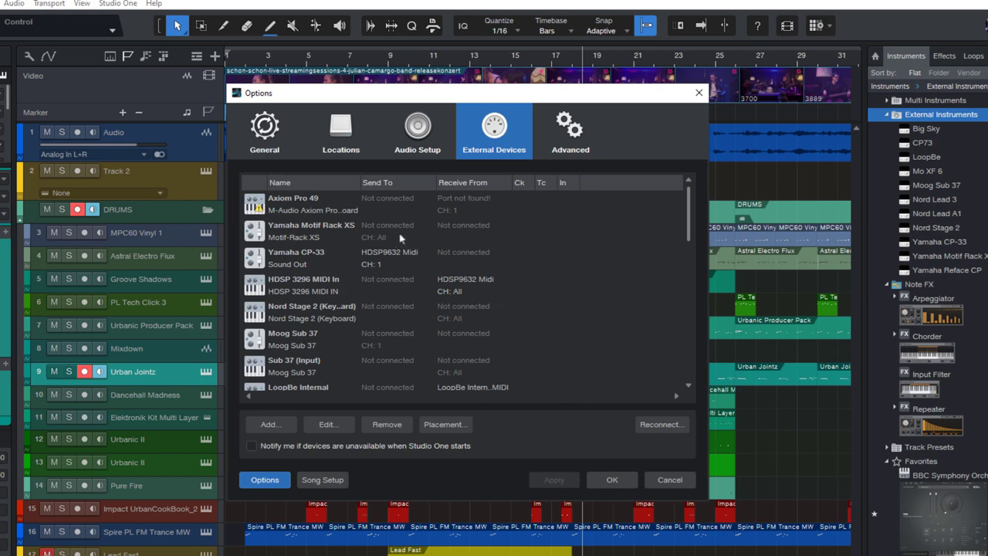
left_click_drag(360, 186, 408, 190)
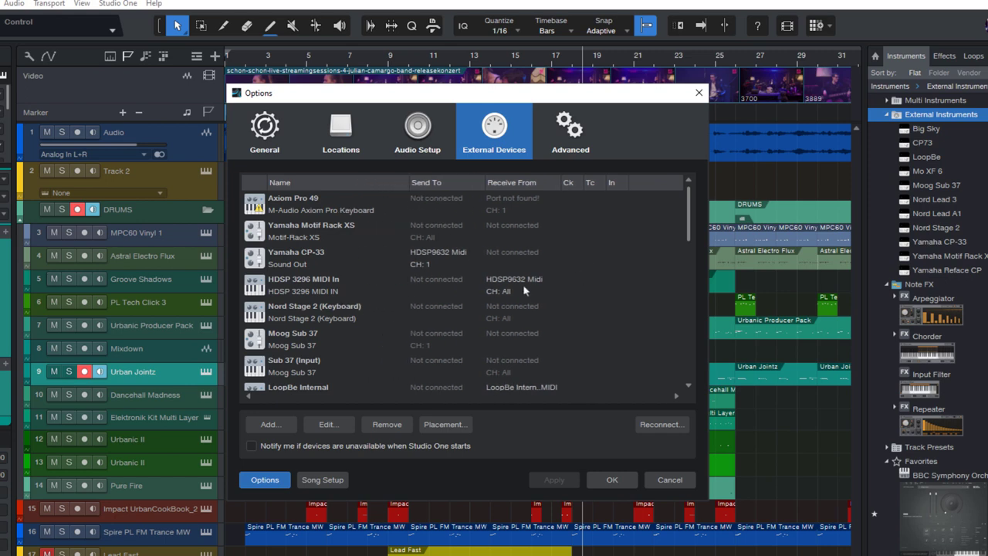
left_click_drag(693, 215, 690, 175)
Step: In Add Device, compare New Keyboard, New Instrument and New Control Surface, ending on New Instrument
left_click(269, 425)
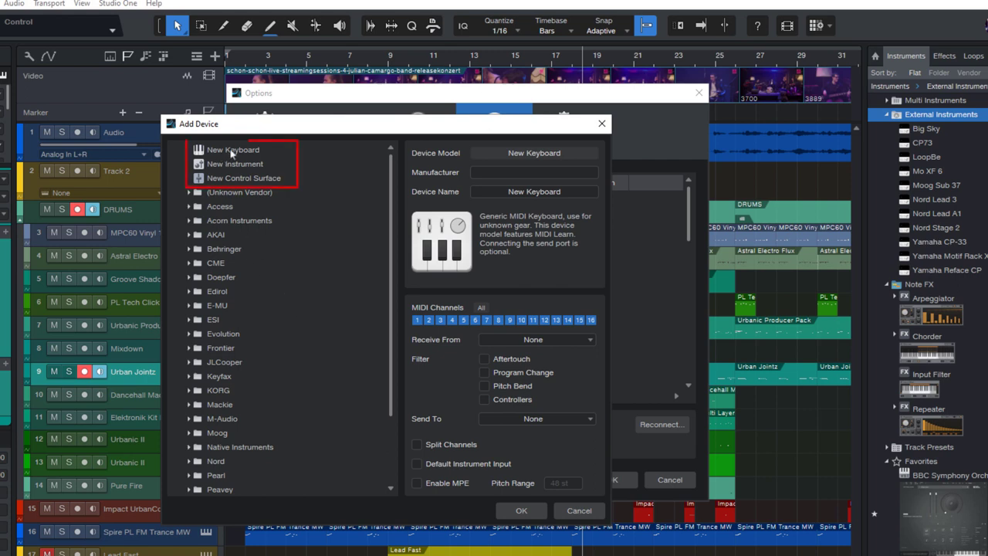
left_click(286, 151)
left_click(282, 167)
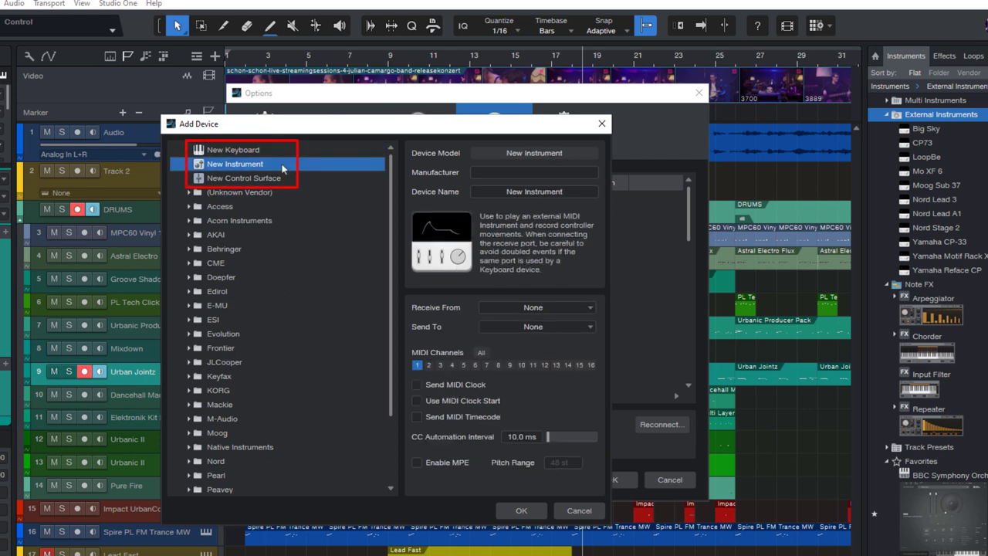
left_click(284, 178)
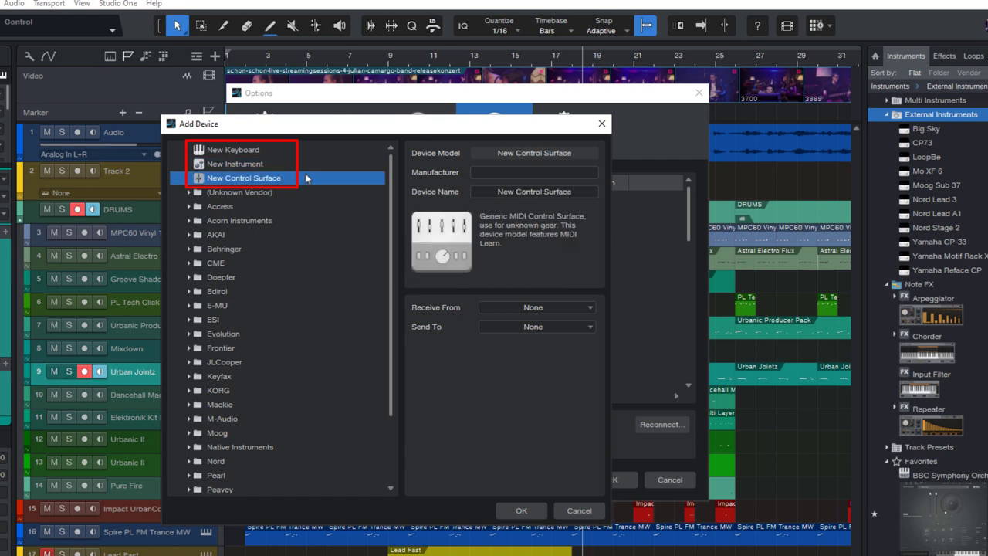
left_click(300, 150)
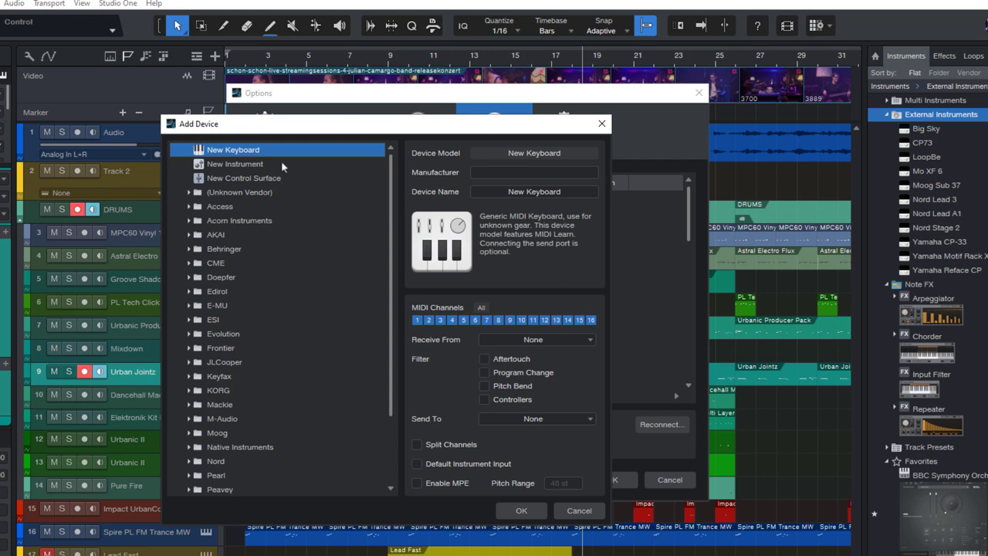
left_click(238, 179)
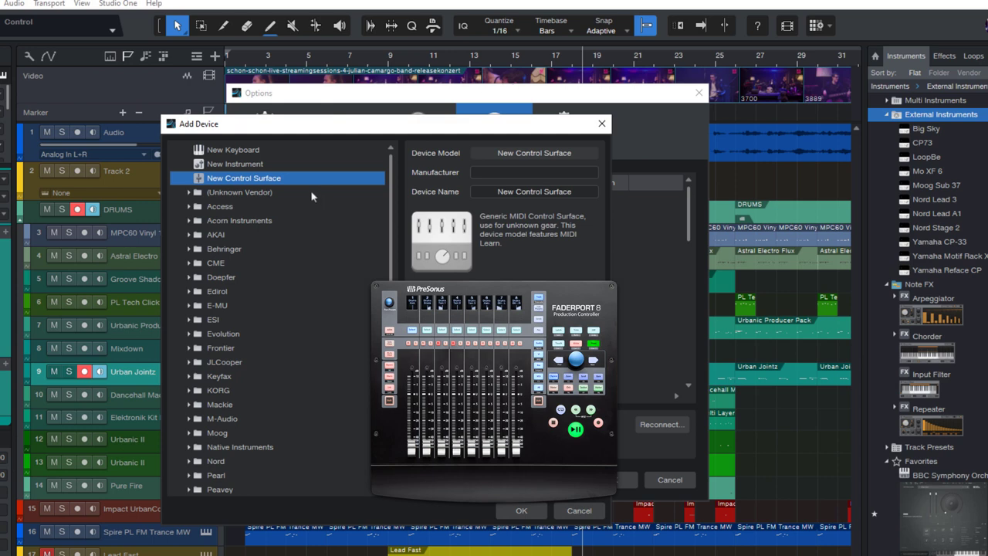
left_click(241, 168)
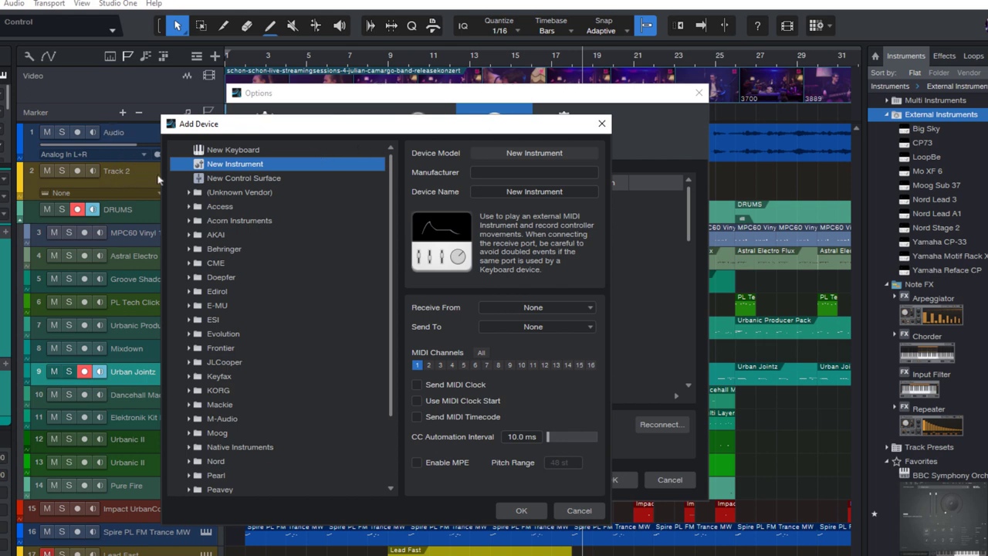
left_click(290, 153)
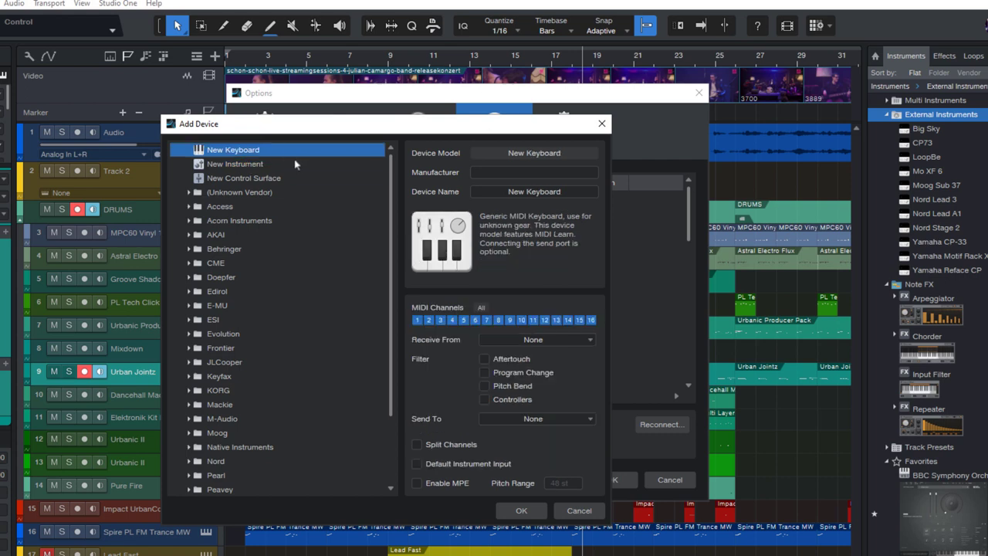
left_click(278, 168)
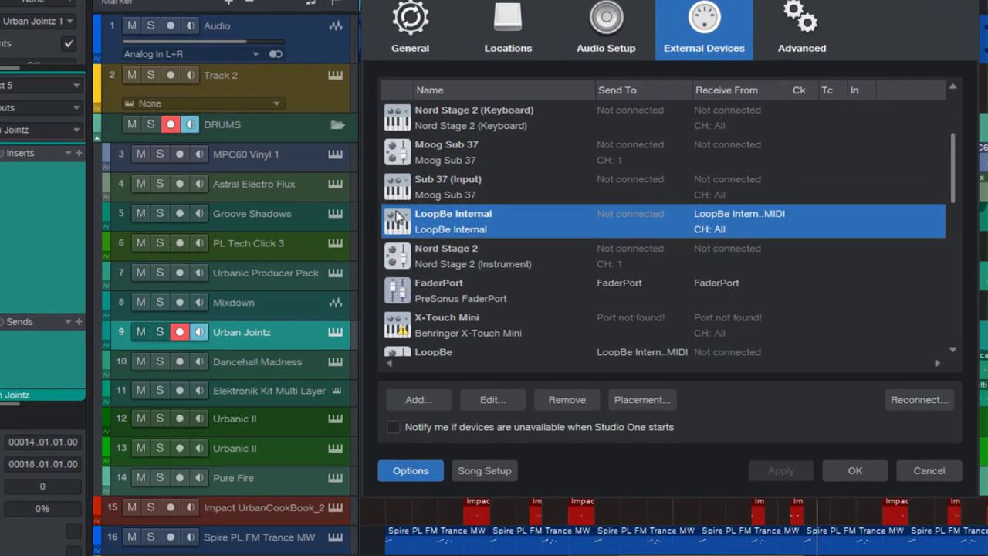
left_click(421, 261)
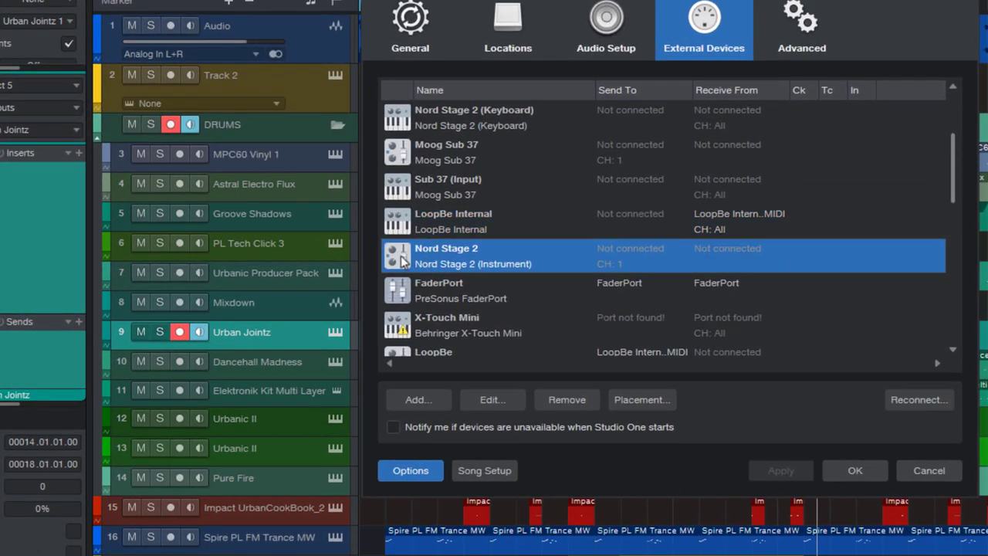
left_click(426, 292)
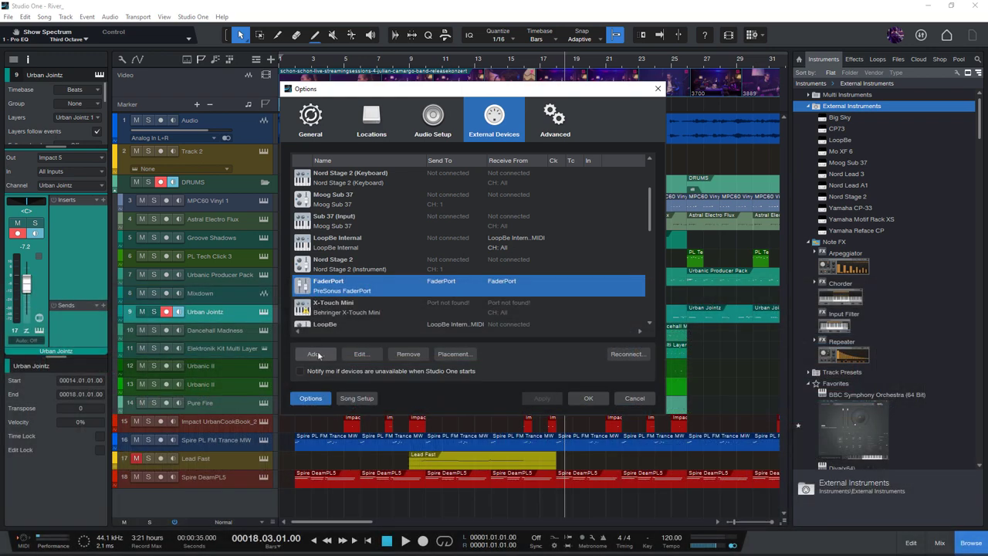
Step: Reopen Add Device, expand the AKAI and CME folders and view the CME Xkey model
left_click(317, 354)
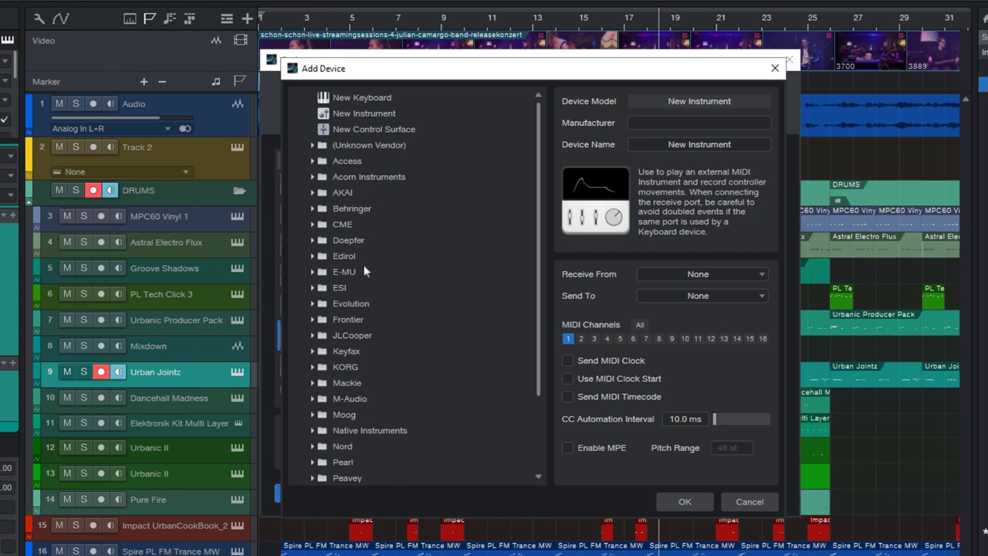
double_click(352, 193)
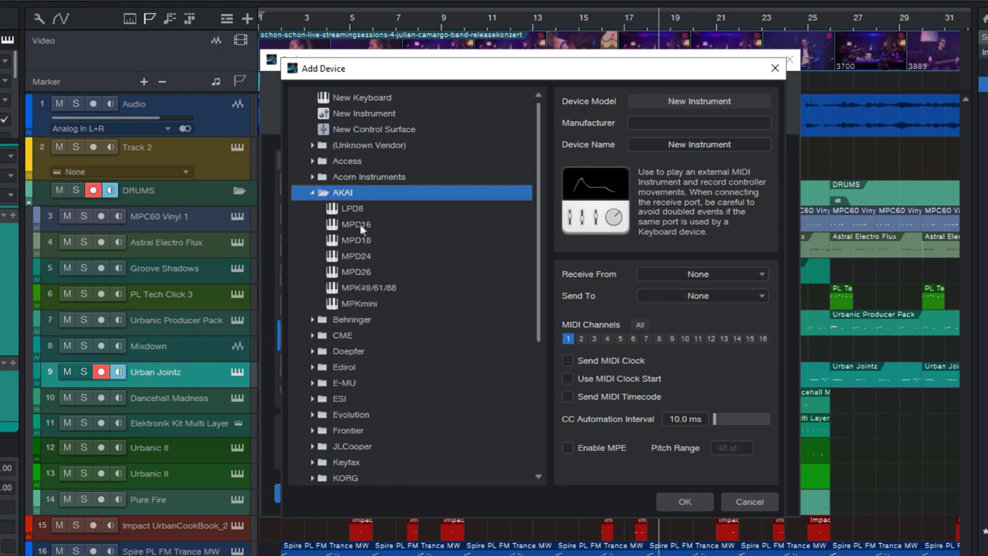
double_click(349, 337)
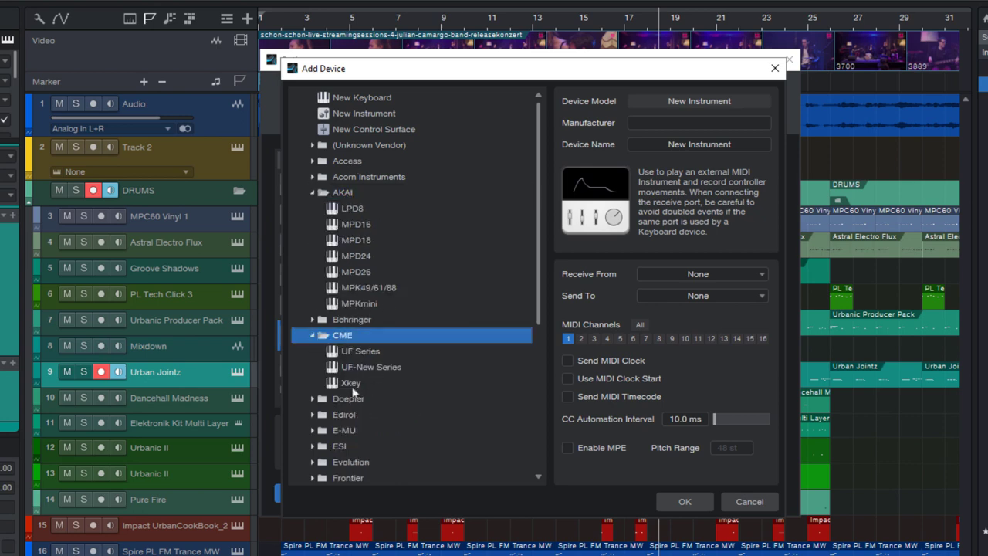
left_click(419, 386)
Step: Expand PreSonus, view ATOM and ATOM SQ, then collapse the AKAI and CME folders
scroll(387, 376, "down", 5)
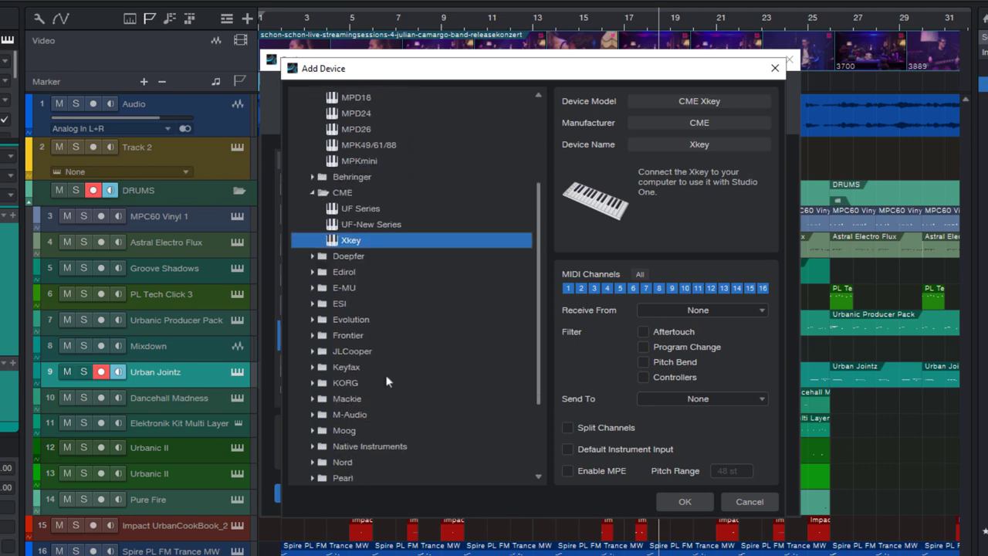
scroll(387, 380, "down", 1)
double_click(368, 400)
scroll(373, 340, "down", 4)
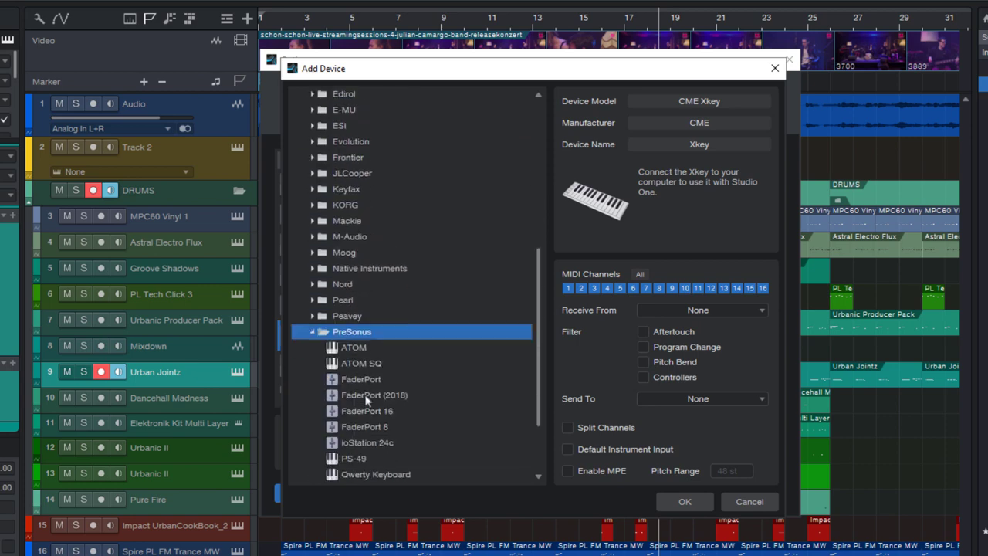
left_click(378, 271)
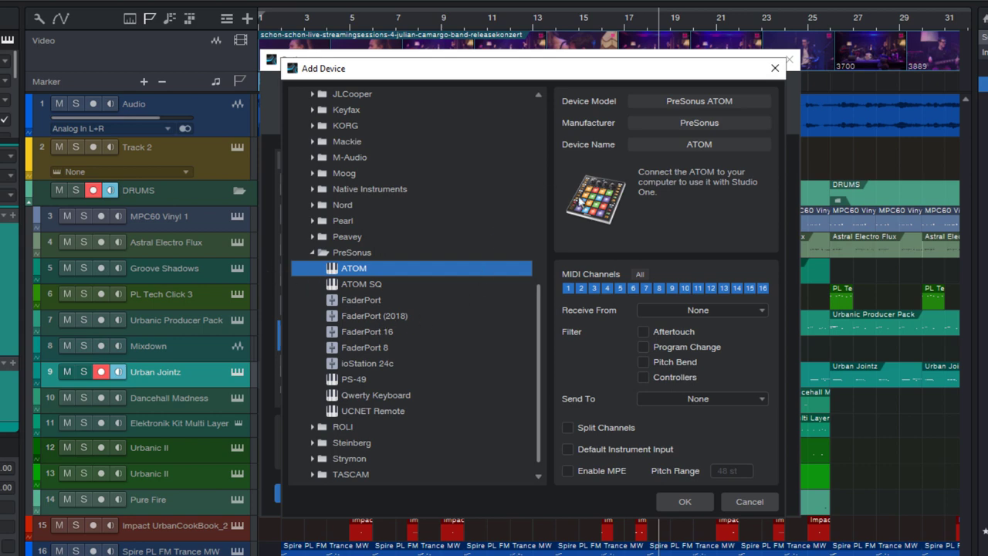
left_click(389, 284)
scroll(409, 317, "up", 10)
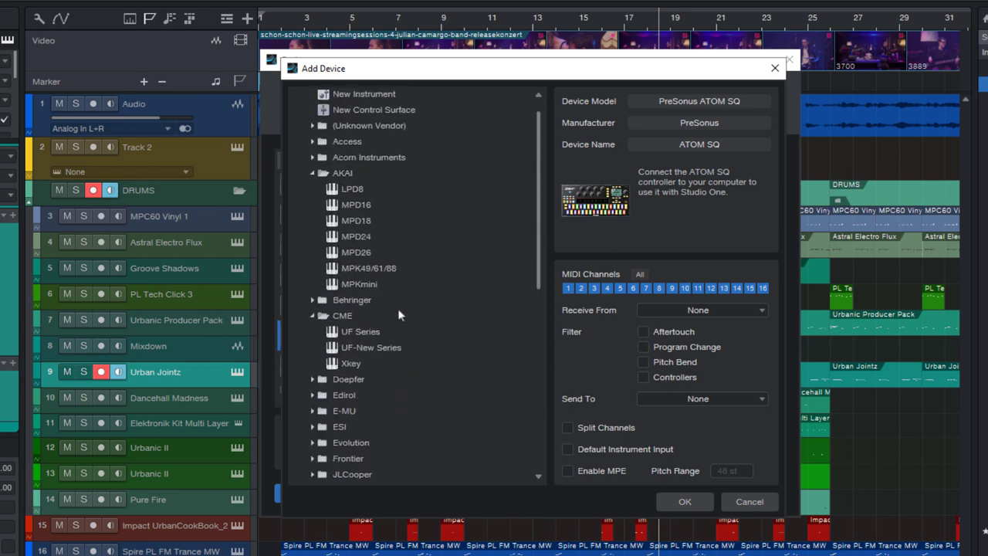
double_click(366, 192)
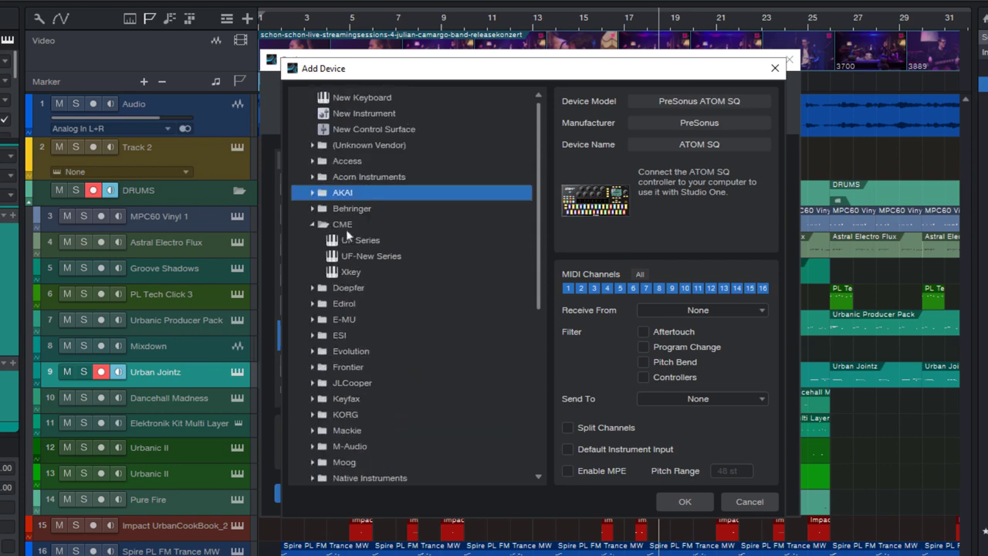
double_click(346, 224)
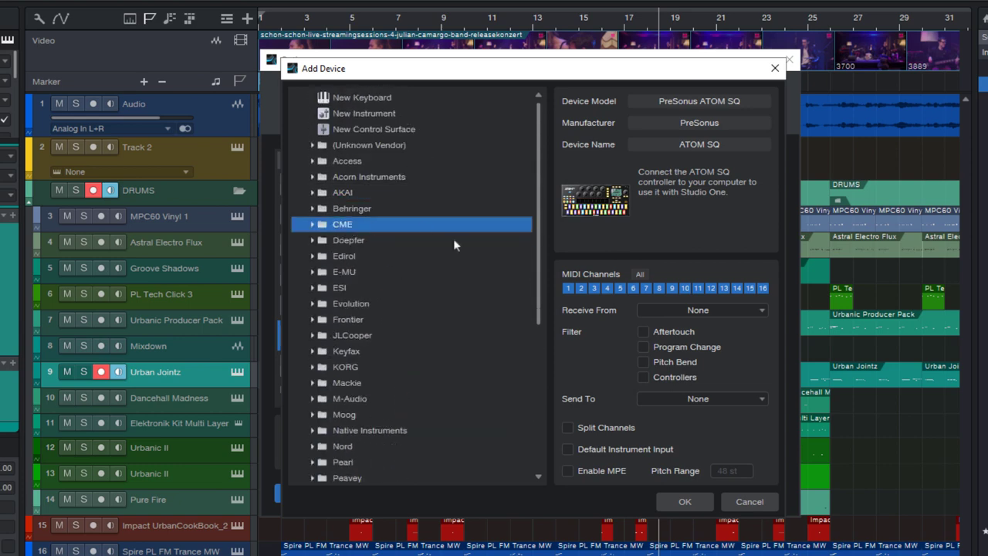
Step: Choose New Keyboard with manufacturer Clavia and device name Nord Stage 3
left_click(360, 97)
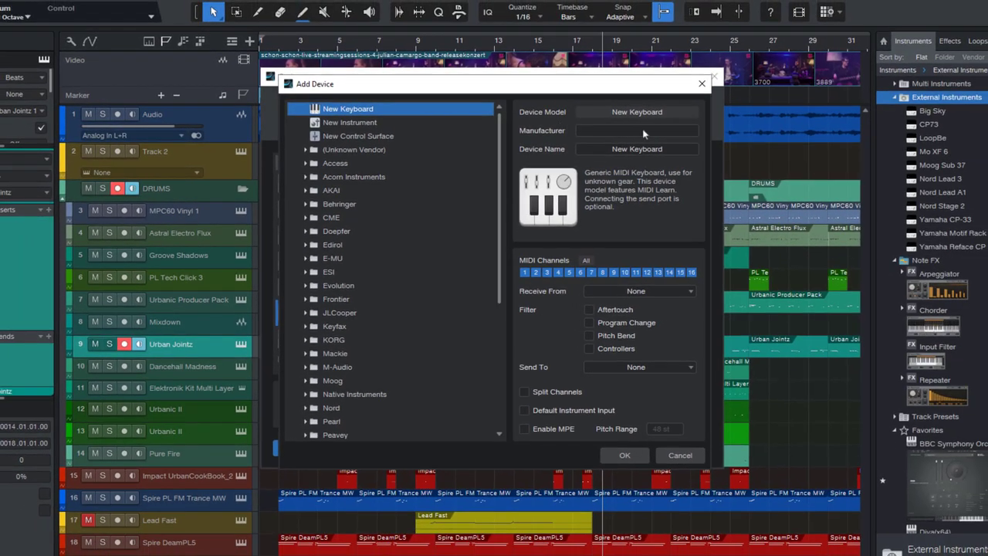
left_click(730, 127)
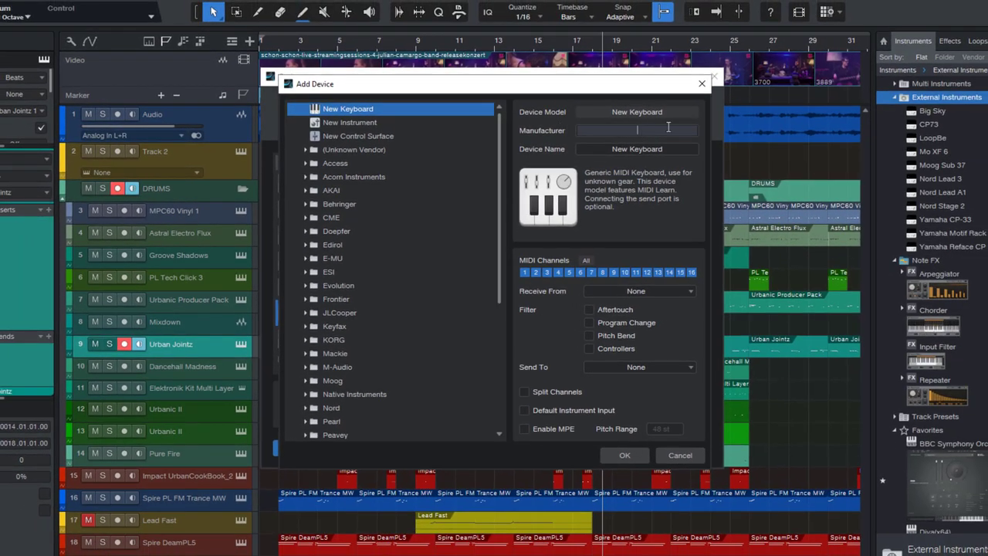
type("Clavia")
key("Tab")
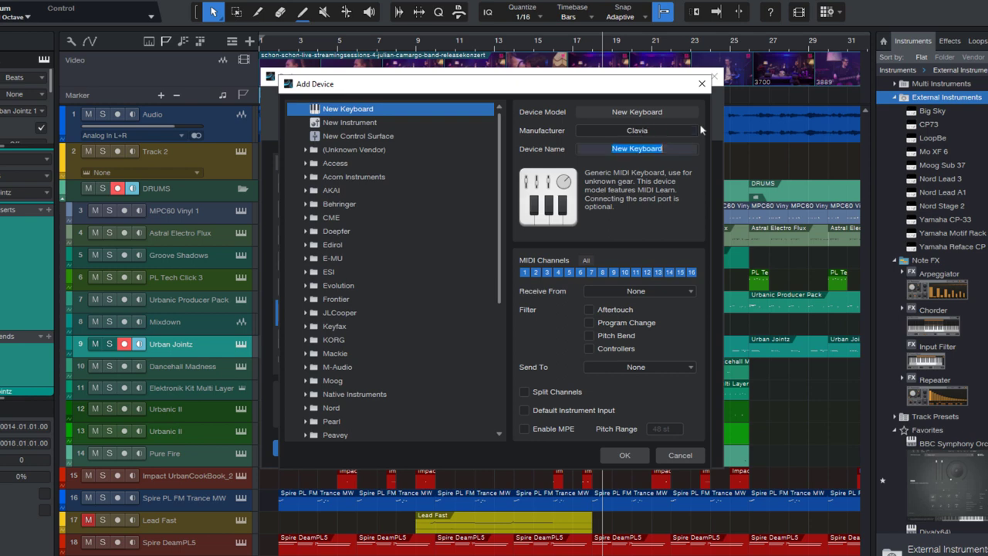
type("Nord Stage 3")
key("Return")
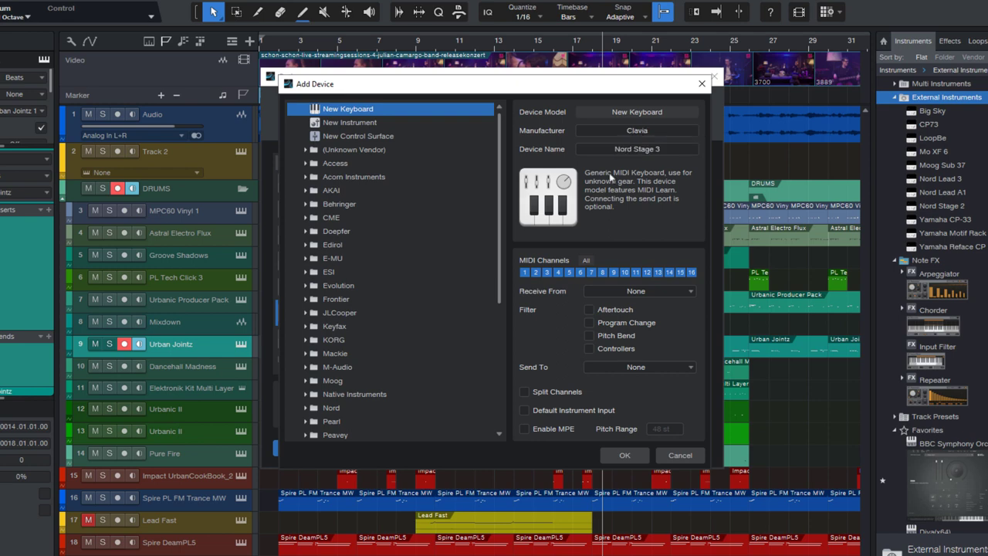
Step: Try the MIDI channel toggles and end with all 16 channels enabled
left_click(536, 272)
left_click(558, 272)
left_click(586, 261)
left_click(586, 262)
left_click(586, 262)
left_click(586, 262)
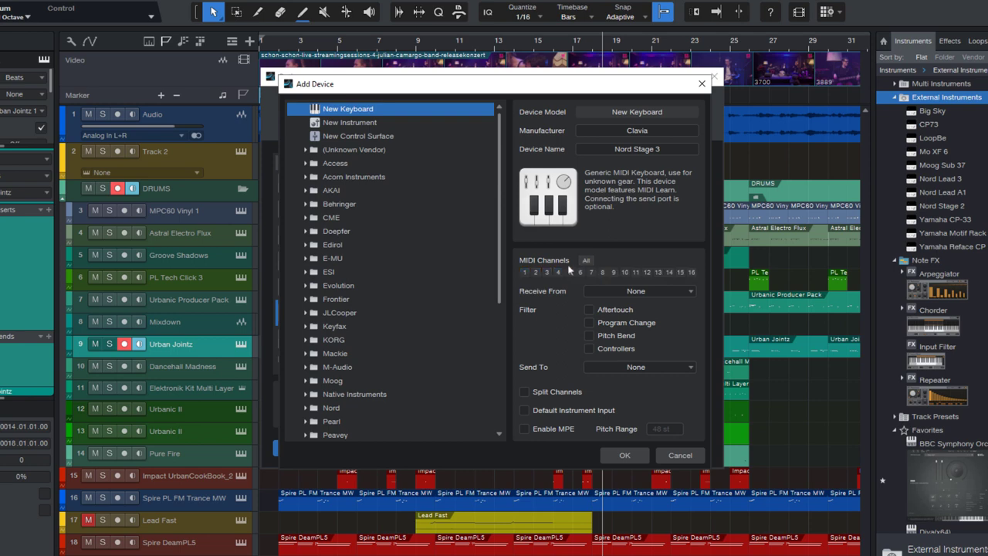
left_click(525, 273)
left_click(586, 261)
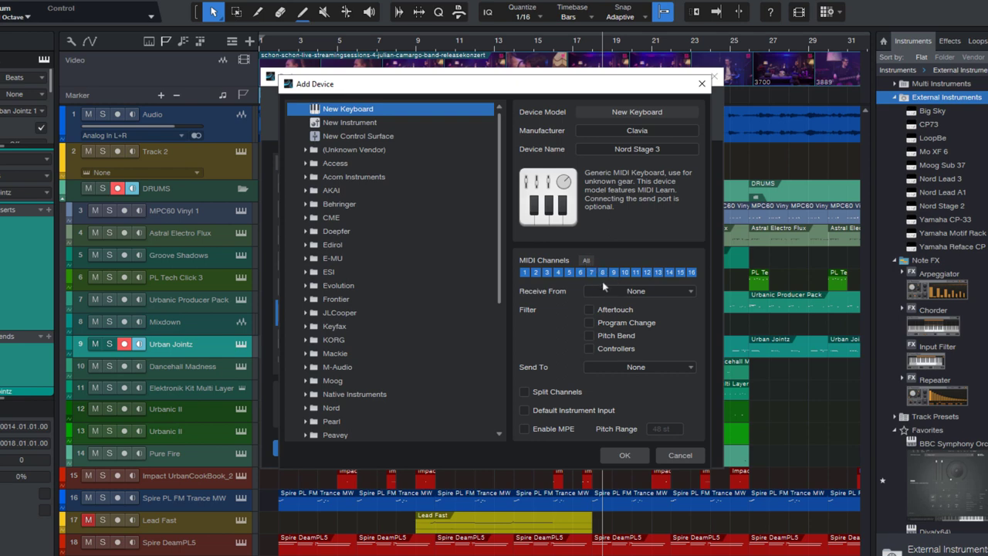
left_click(628, 292)
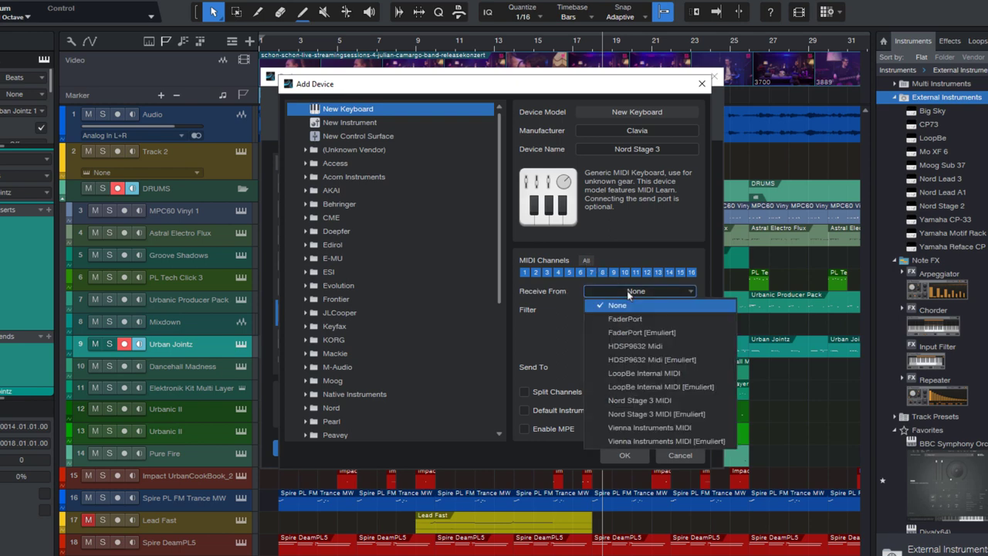
Step: Set the Nord Stage 3 keyboard's Receive From port to Nord Stage 3 MIDI
left_click(674, 400)
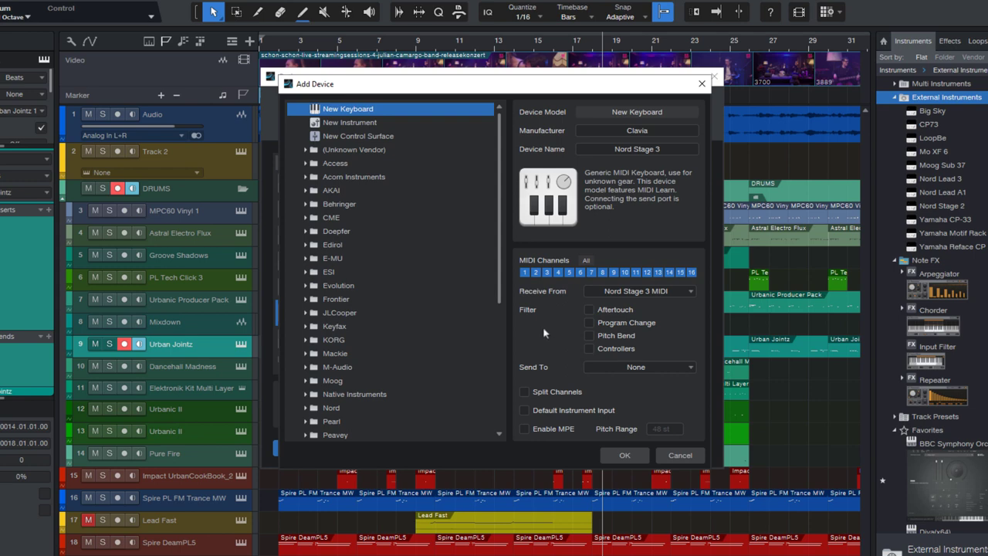
Step: Filter Aftertouch and Program Change, leaving Default Instrument Input unticked
left_click(589, 311)
left_click(588, 323)
left_click(525, 411)
left_click(524, 411)
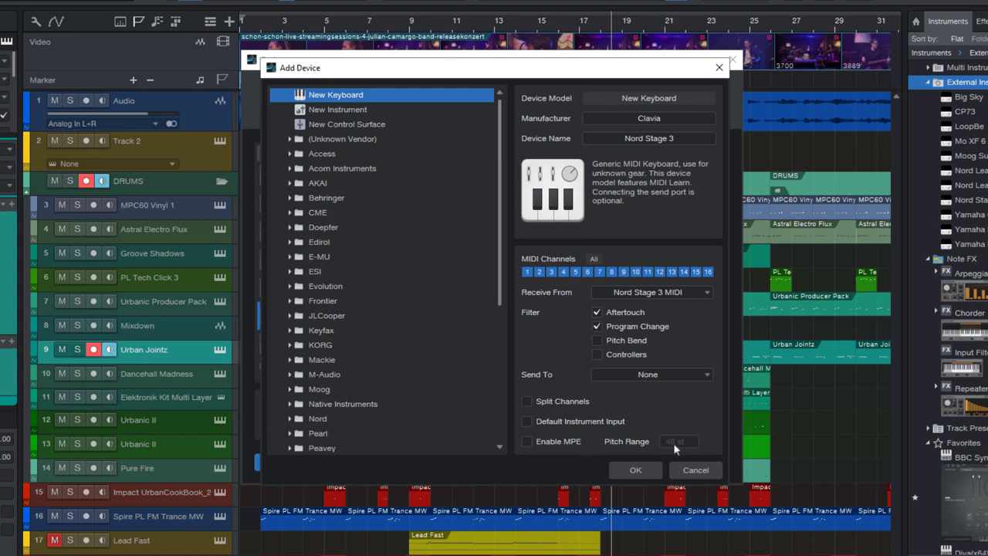
Step: Confirm the Nord Stage 3 keyboard, select it in the device list and close Options
left_click(623, 471)
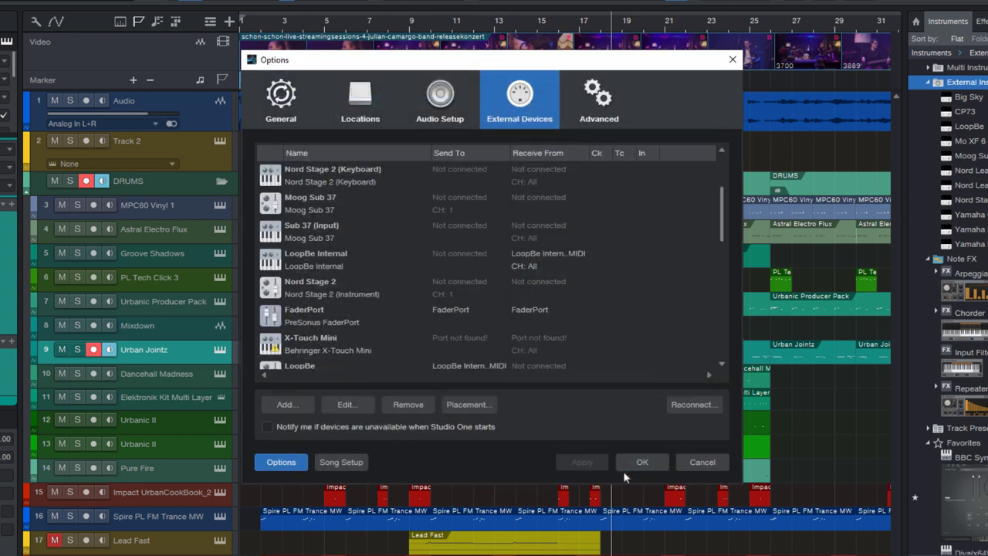
scroll(359, 228, "down", 2)
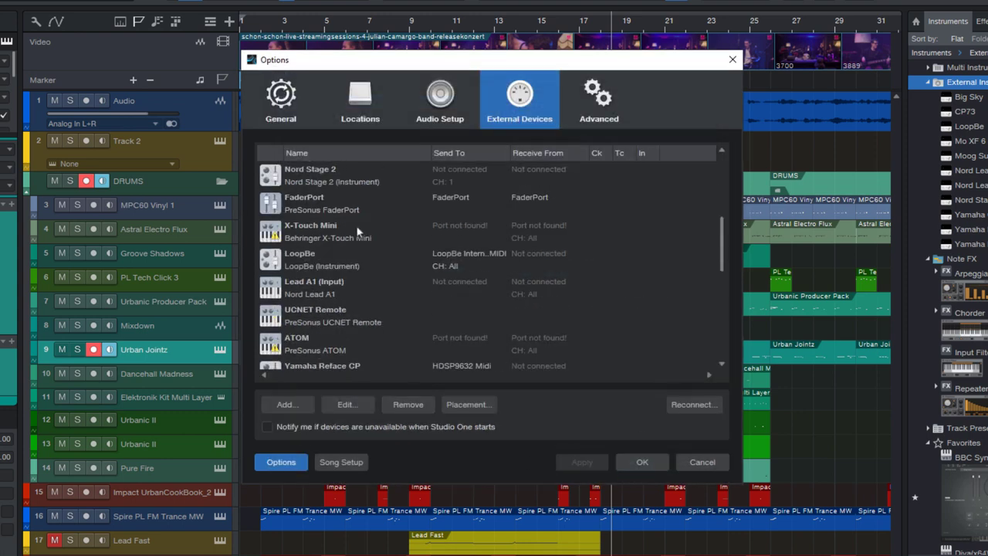
scroll(358, 230, "down", 5)
left_click(319, 368)
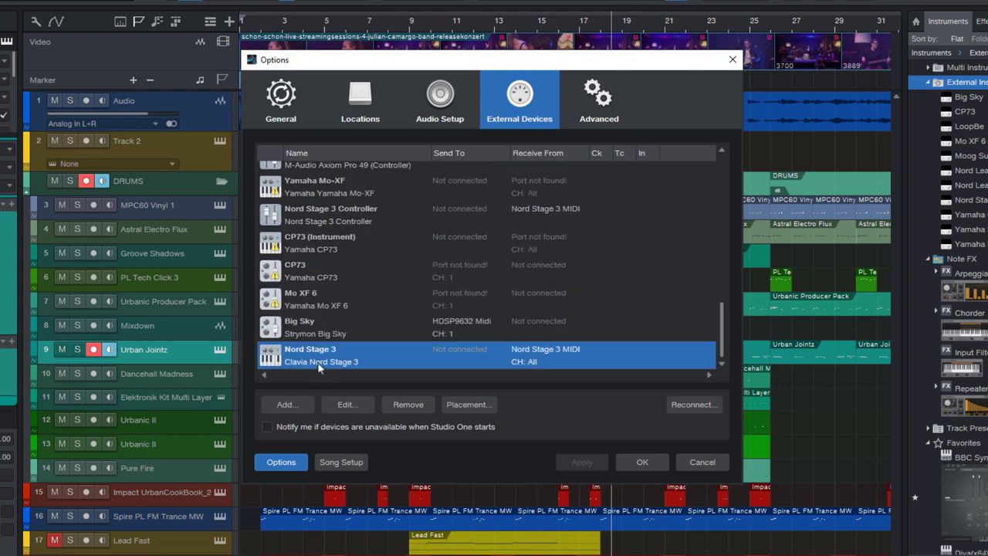
left_click(642, 463)
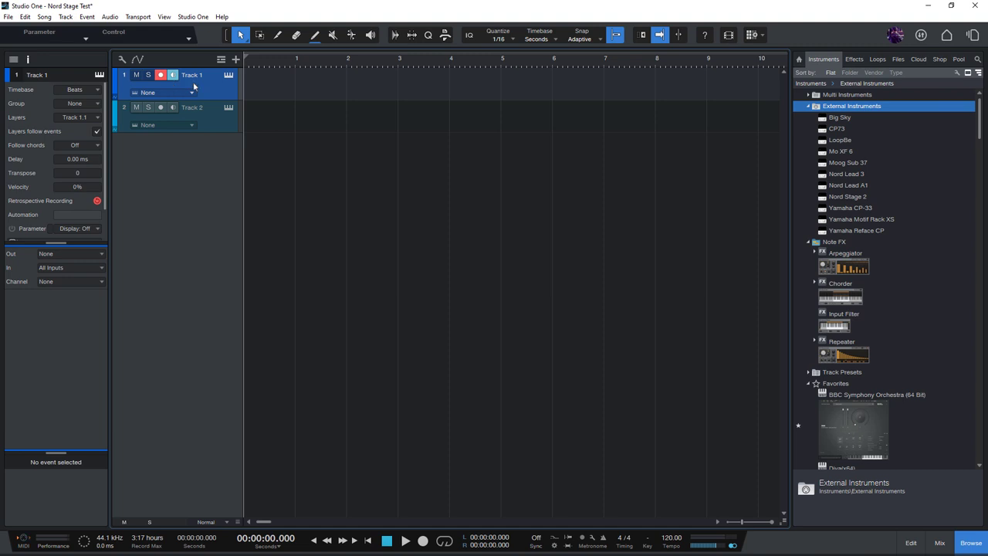
Step: Set track height to Medium and keep Track 1's input on All Inputs
left_click(239, 523)
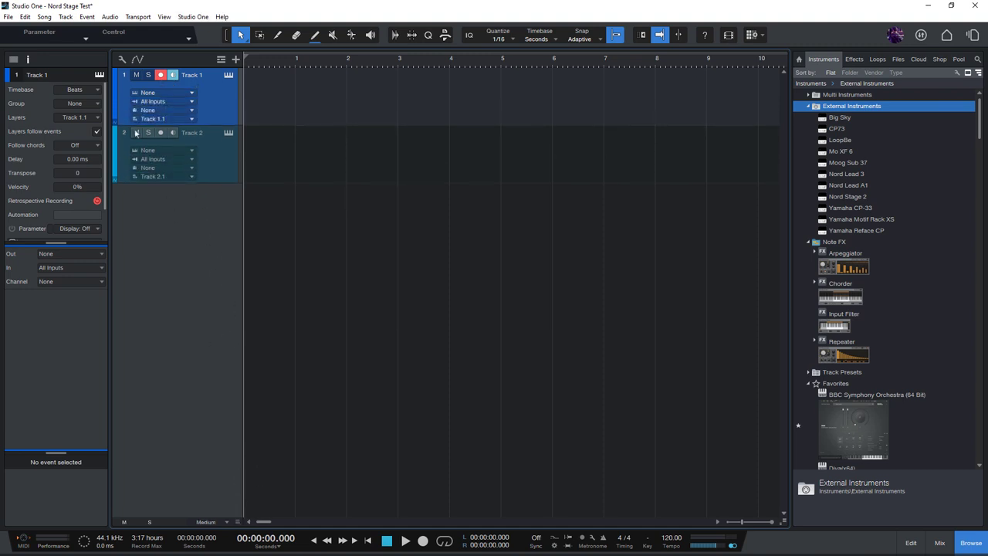
left_click(158, 102)
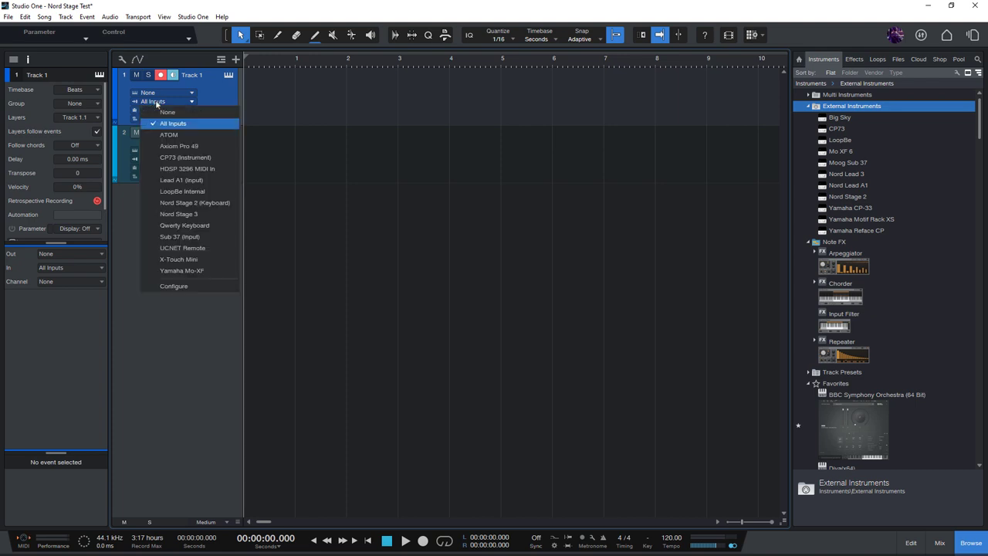
left_click(195, 125)
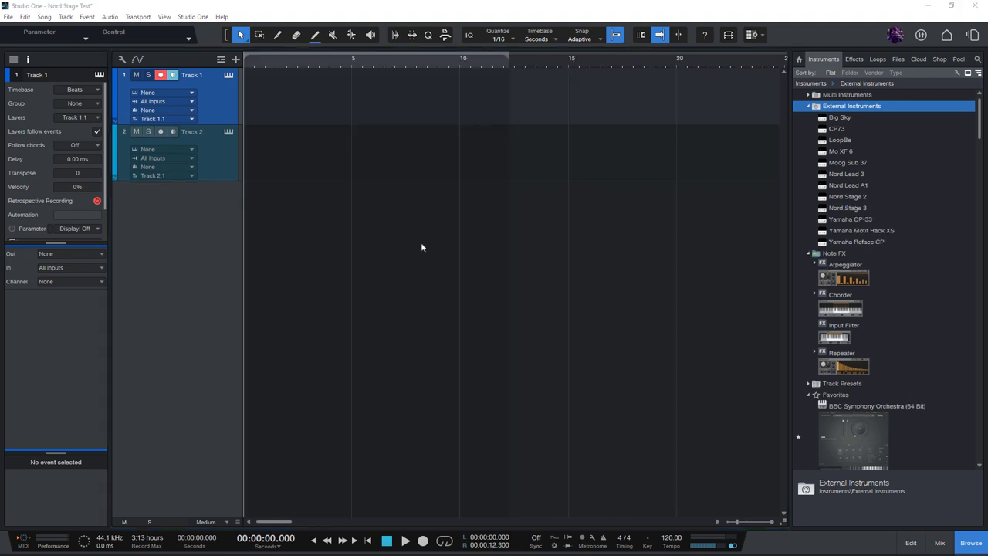
Step: Record about ten seconds of MIDI on Track 1, then open the part in the piano-roll editor
left_click(422, 540)
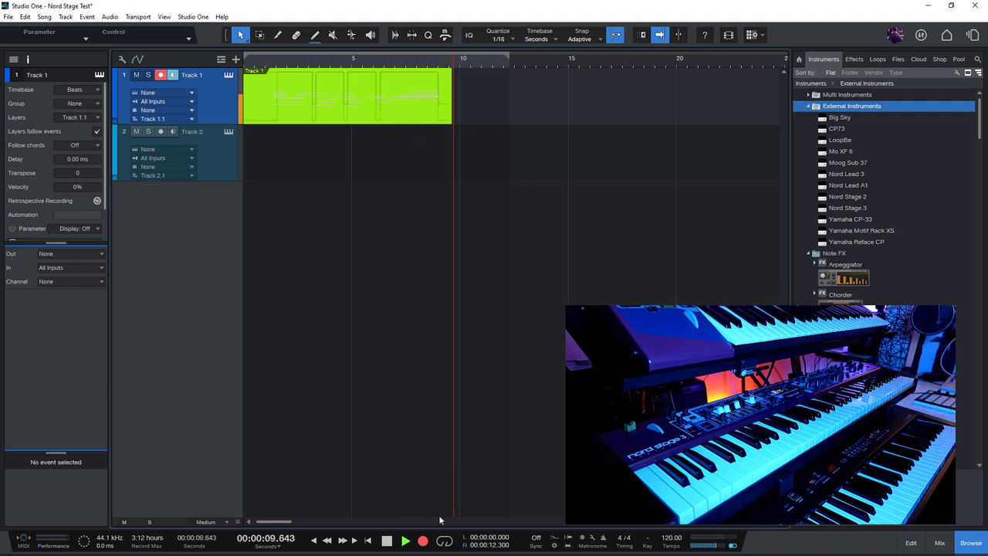
key("space")
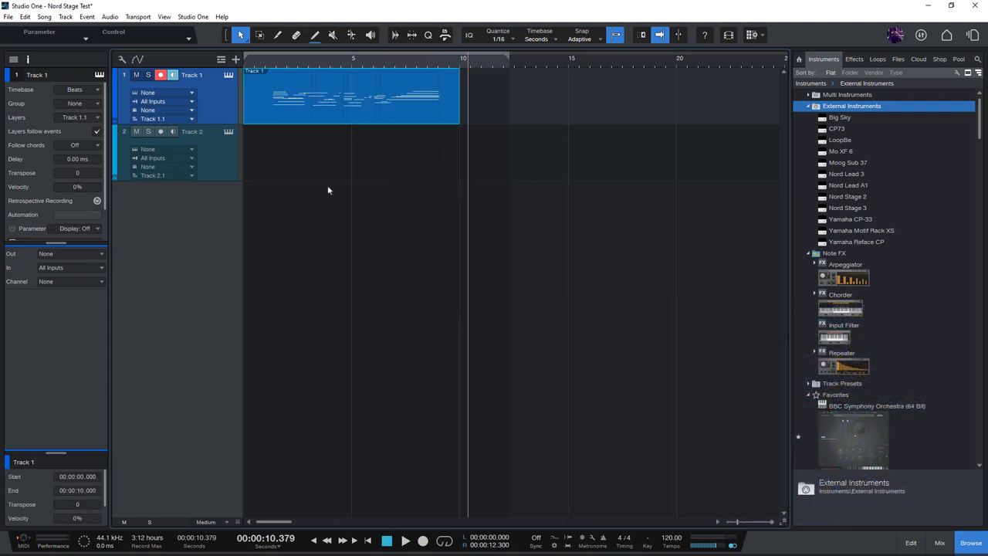
double_click(322, 108)
scroll(478, 415, "up", 3)
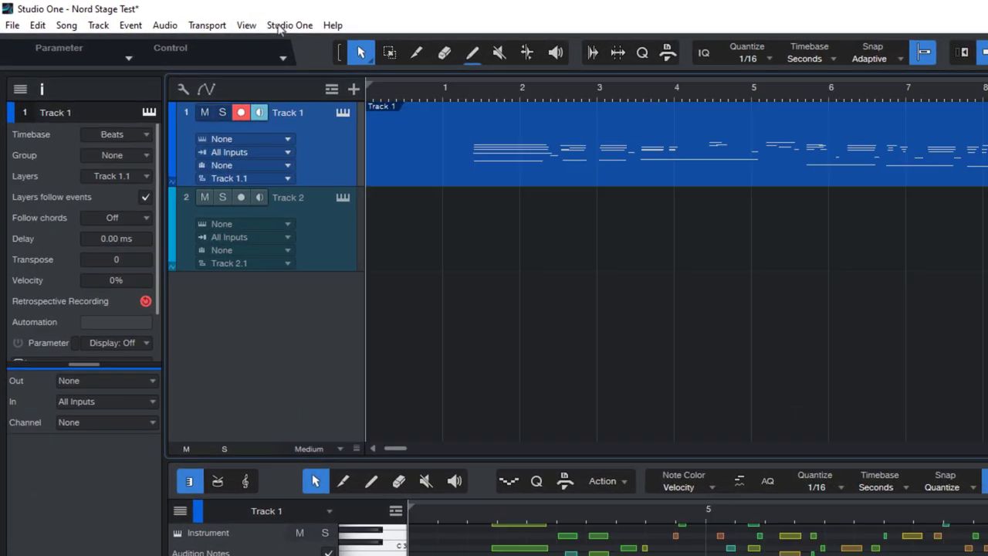
Step: From External Devices options, add a New Instrument with manufacturer Clavia, named Nord Stage 3
left_click(193, 16)
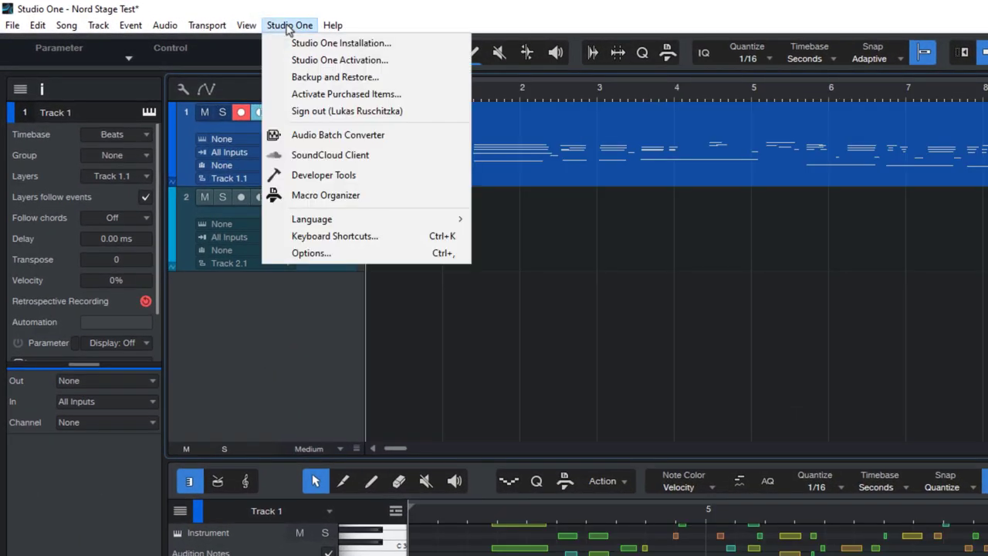
left_click(312, 254)
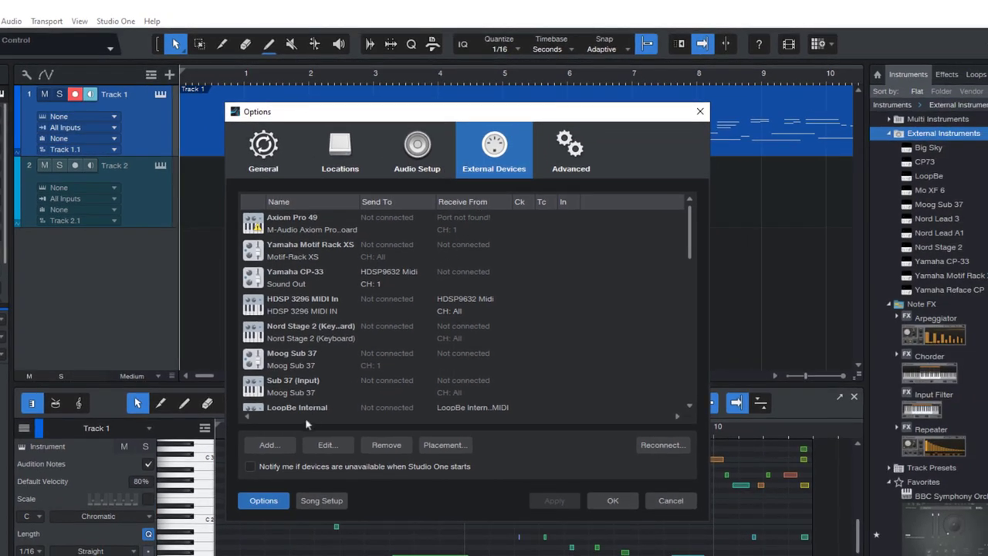
left_click(267, 445)
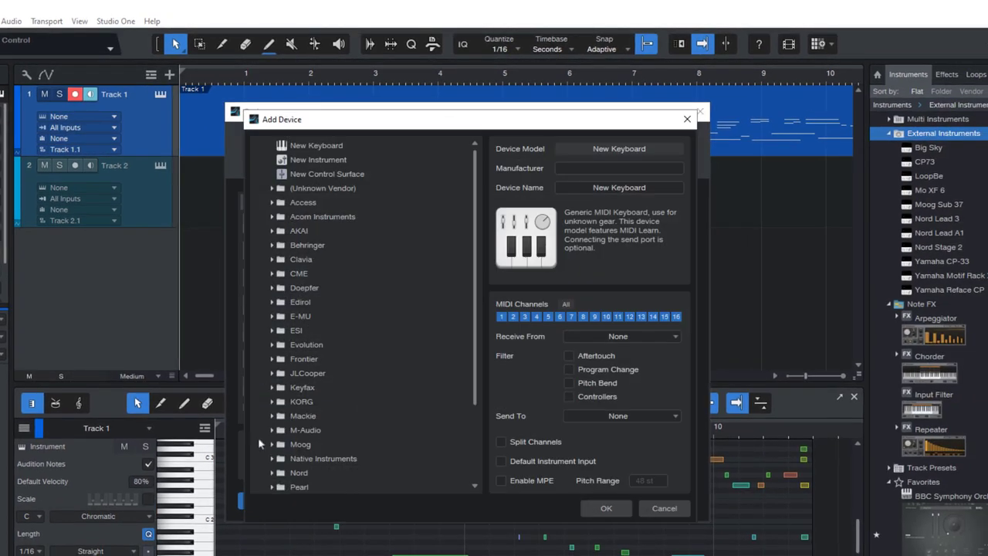
left_click(320, 161)
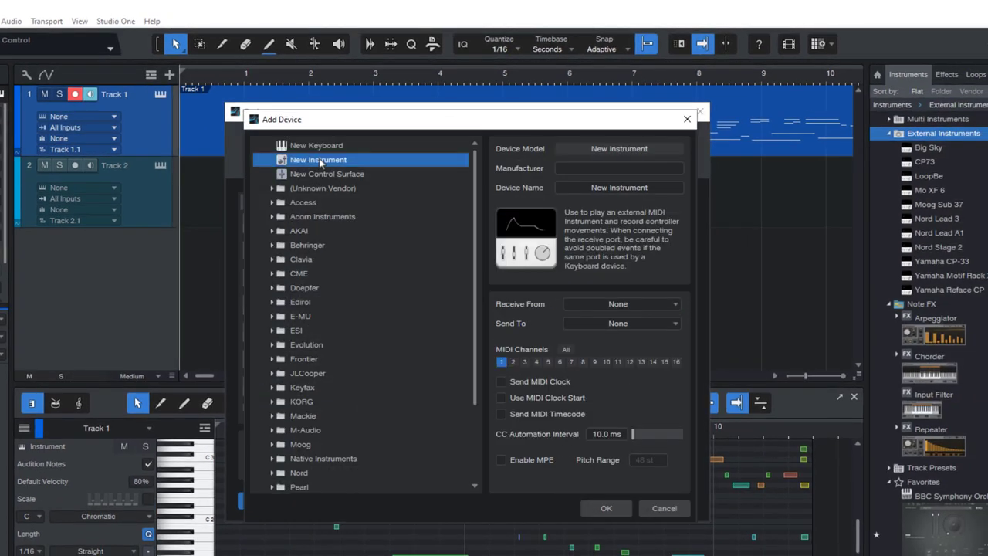
left_click(623, 167)
type("Clavia")
key("Tab")
type("Nord Stage 3")
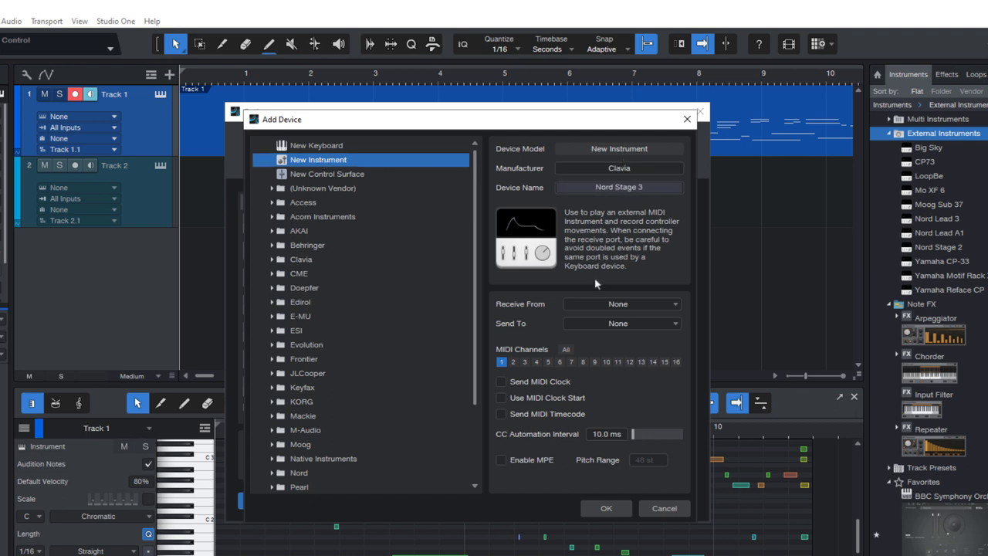
Step: Set the instrument's Send To to Nord Stage 3 MIDI on all 16 channels
left_click(600, 323)
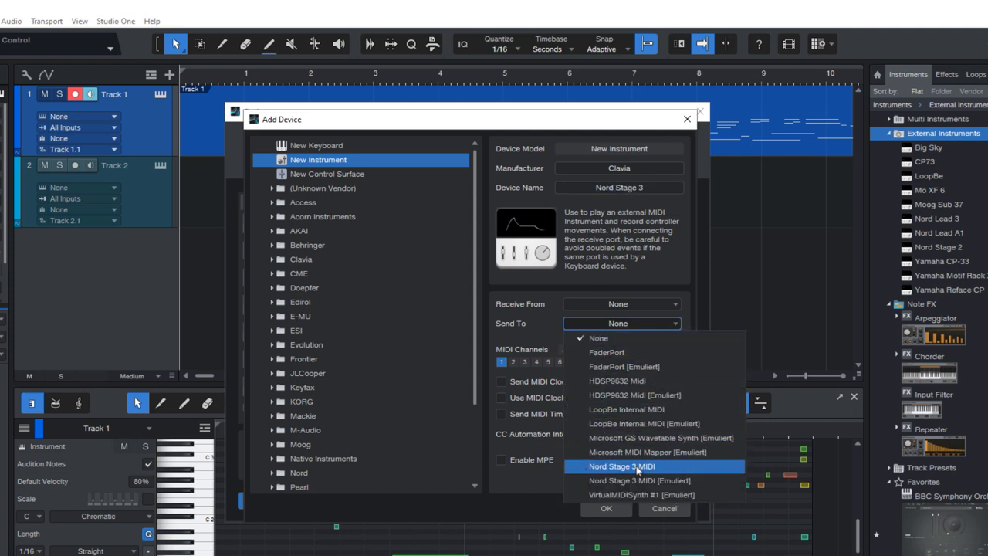
left_click(676, 467)
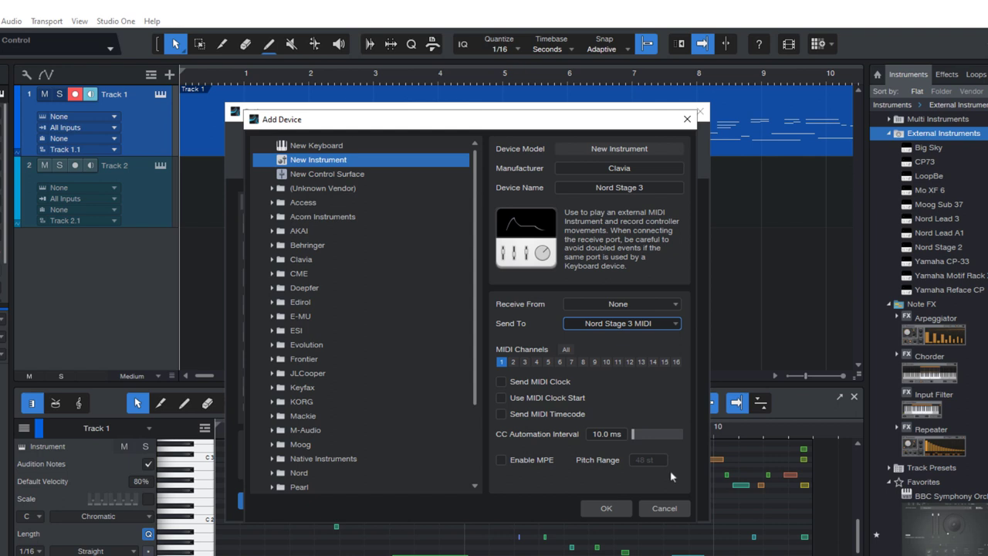
left_click(564, 350)
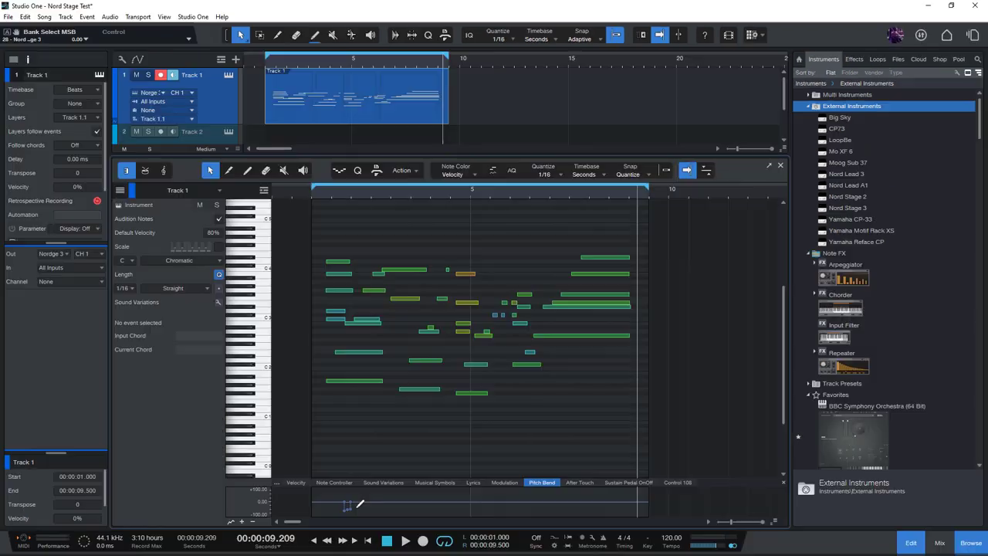
mouse_move(348, 509)
left_mouse_down()
mouse_move(403, 494)
mouse_move(472, 510)
mouse_move(497, 503)
left_mouse_up()
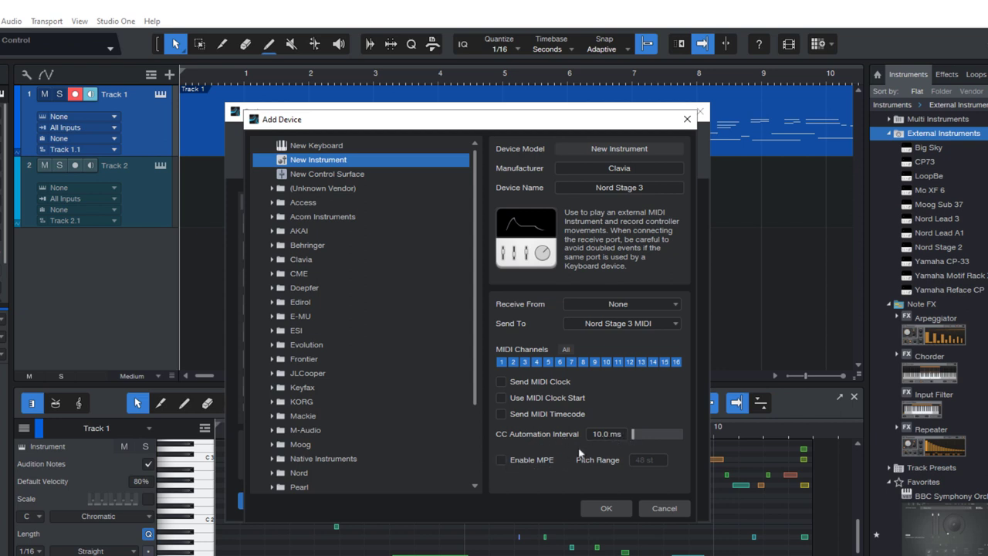
Step: Add the Nord Stage 3 instrument device, verify both Nord Stage 3 entries, and close settings
left_click(605, 509)
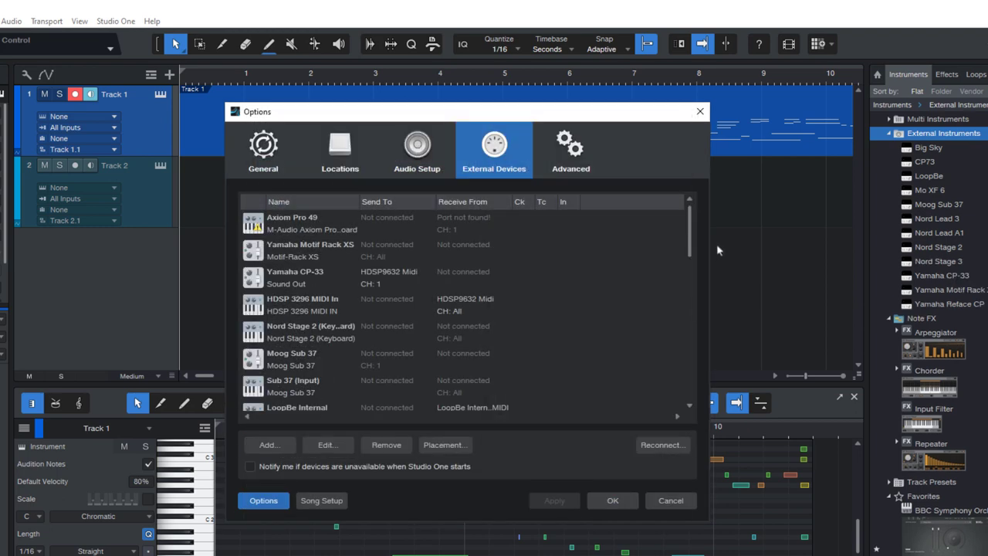
left_click_drag(692, 232, 689, 403)
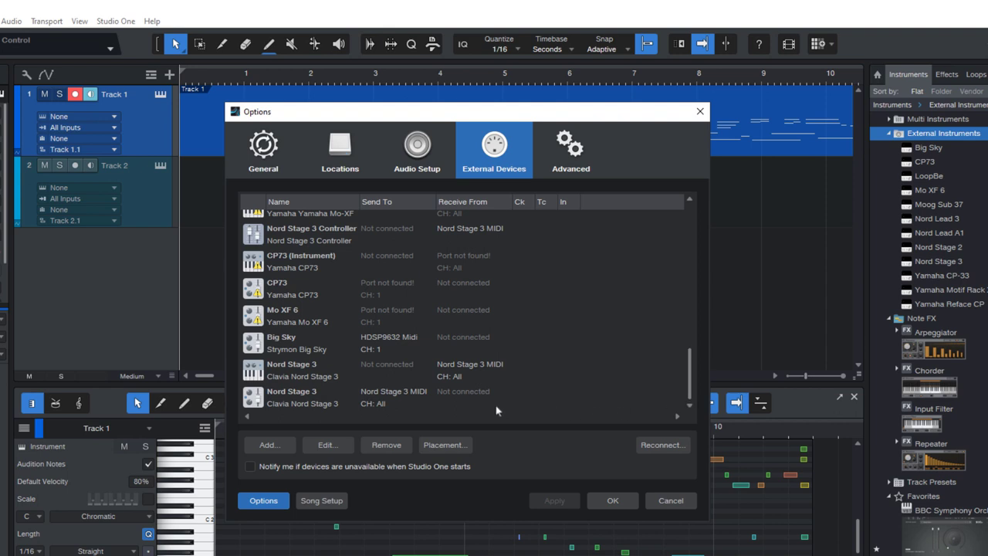
left_click(288, 373)
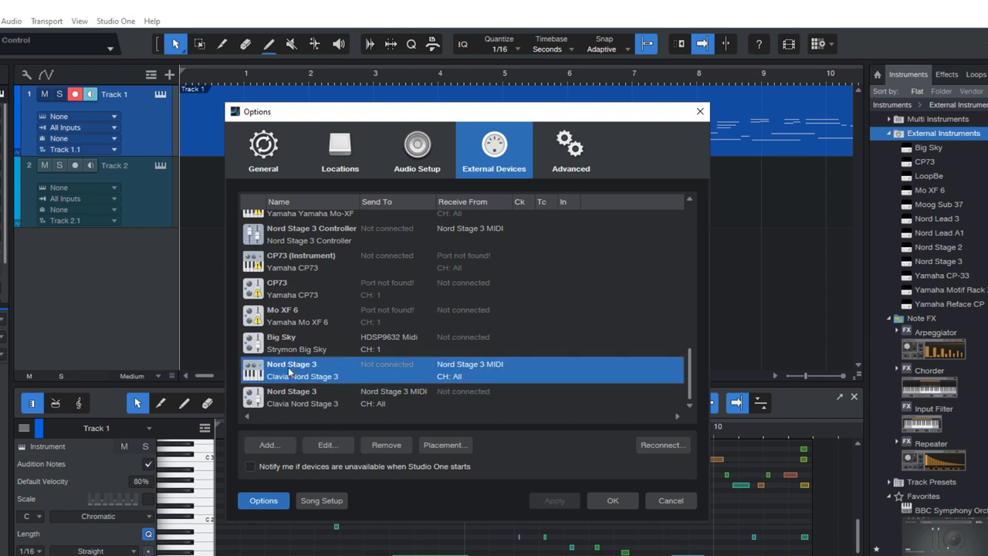
left_click(294, 397)
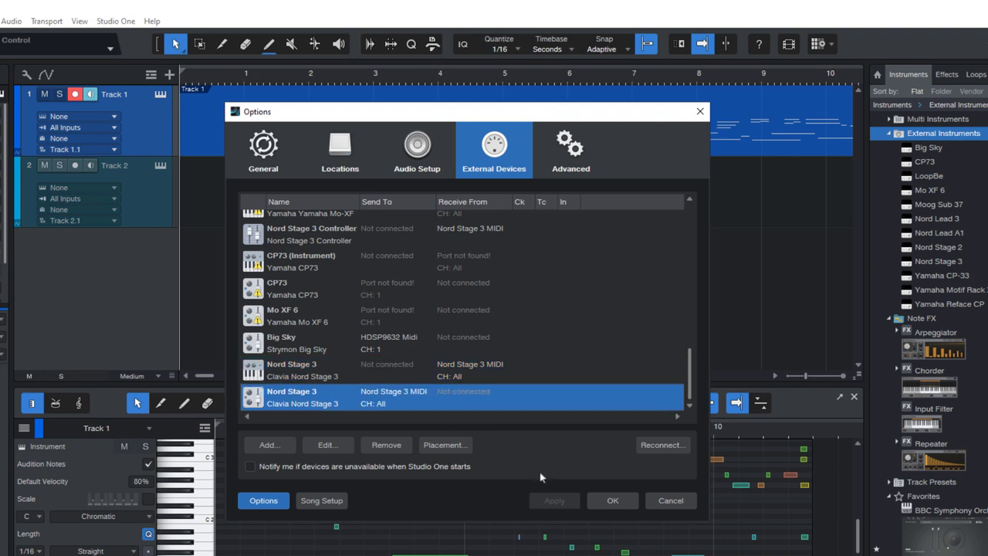
left_click(610, 501)
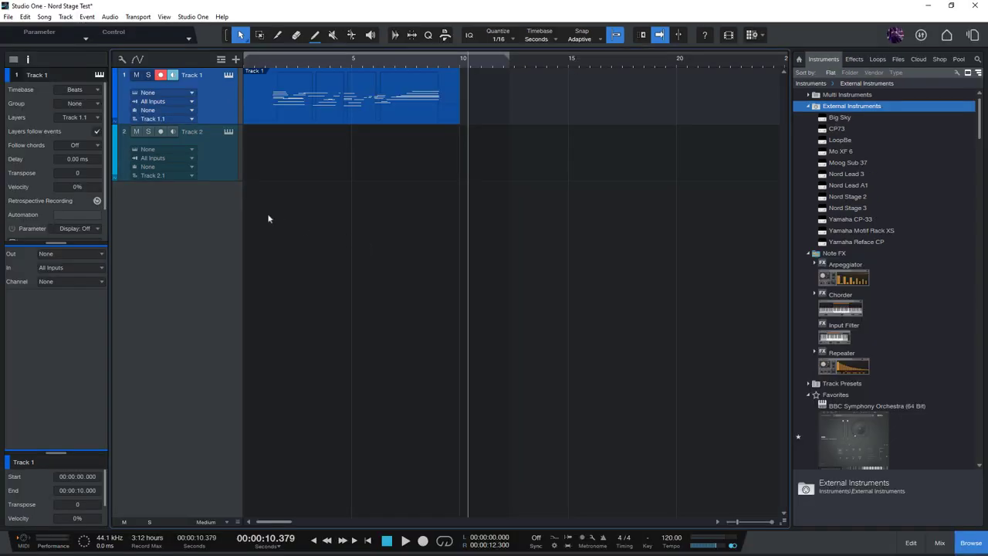
Step: Route Track 1's output to Nord Stage 3 and trim its part to 1–9.5 seconds
left_click(152, 94)
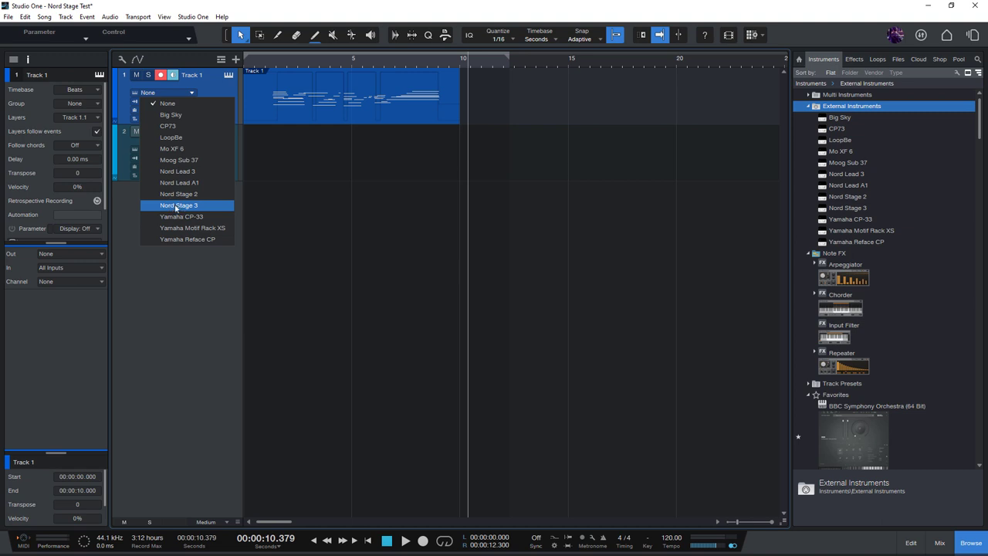
left_click(177, 206)
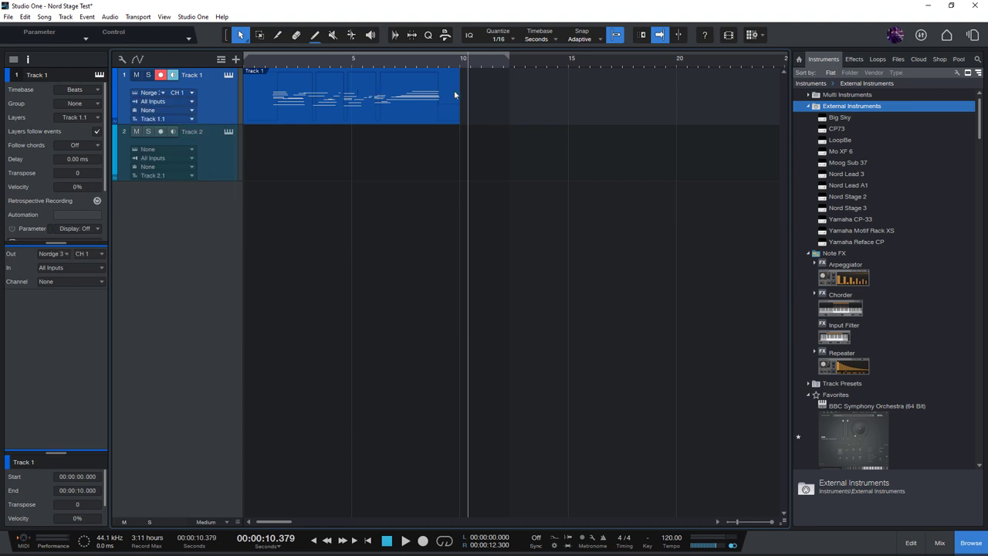
left_click_drag(454, 95, 443, 96)
left_click_drag(242, 102, 261, 103)
Step: Set the loop range to the trimmed part and play it from the start
key("p")
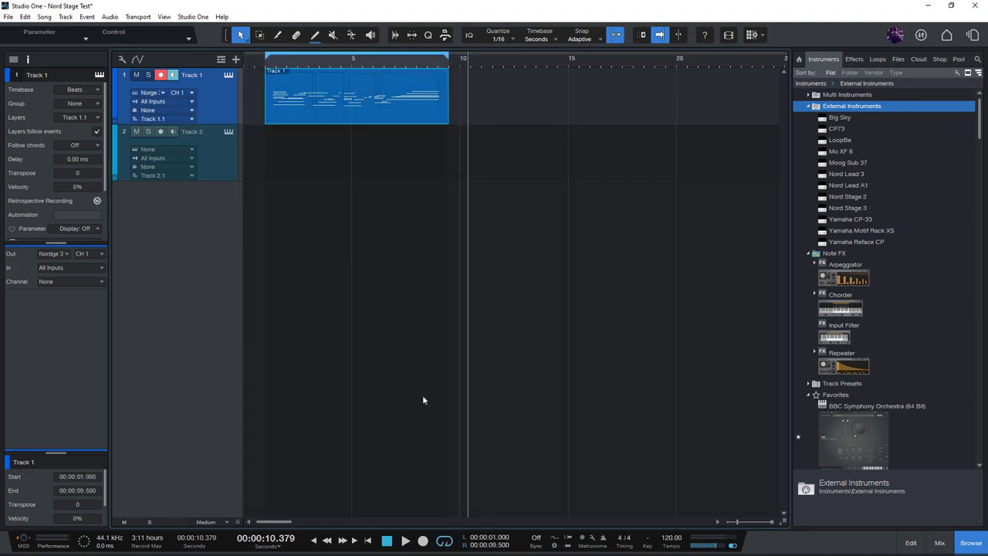
left_click(388, 542)
left_click(406, 541)
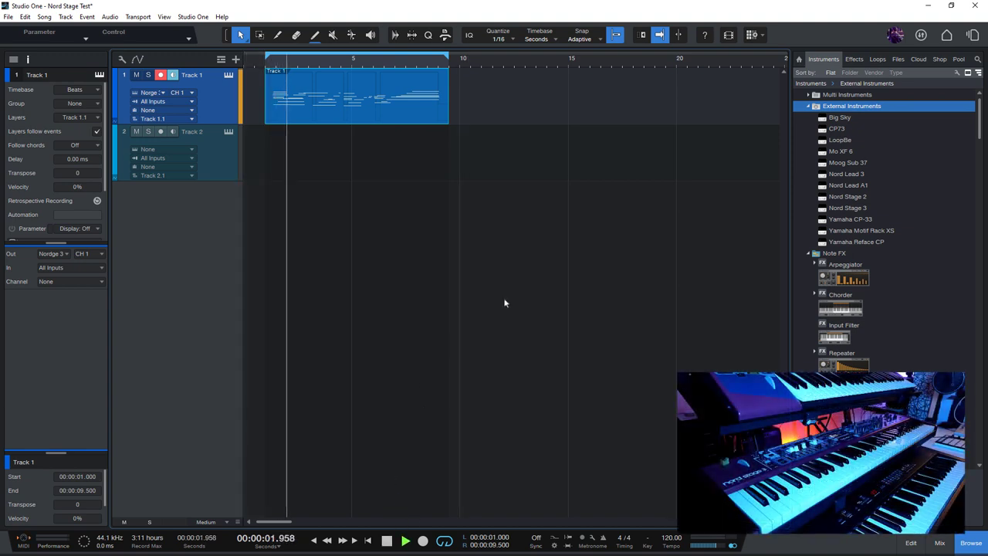